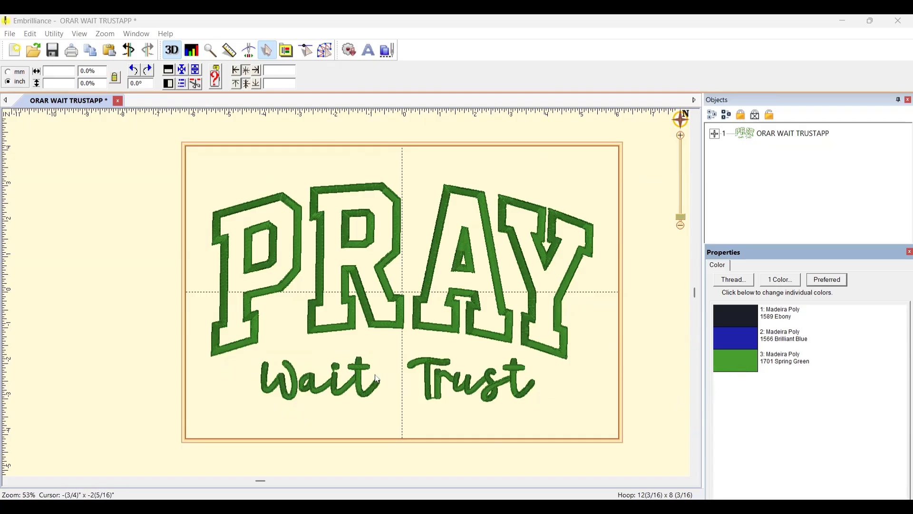
# Move the whole PRAY Wait Trust design slightly up and to the left, centred at about X -1/8 in, Y 1/8 in
pyautogui.click(374, 328)
pyautogui.moveTo(371, 322); pyautogui.dragTo(368, 318)
pyautogui.click(432, 313)
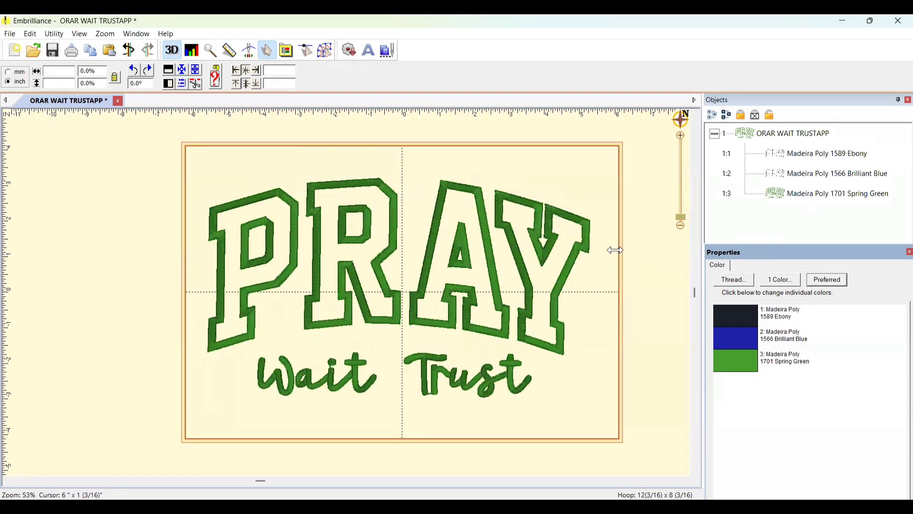
# Check which parts belong to the Spring Green colour block and scrub through the design's sewing order in the stitch simulator
pyautogui.click(802, 201)
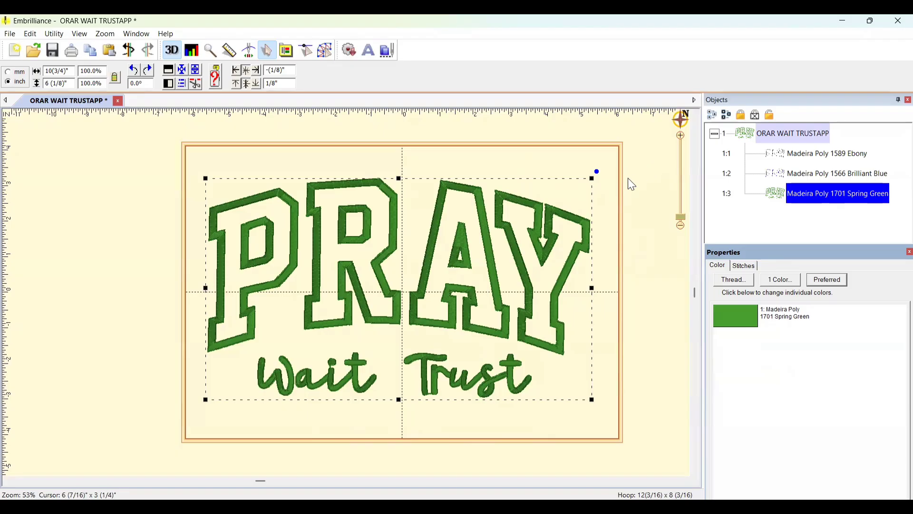
pyautogui.click(412, 132)
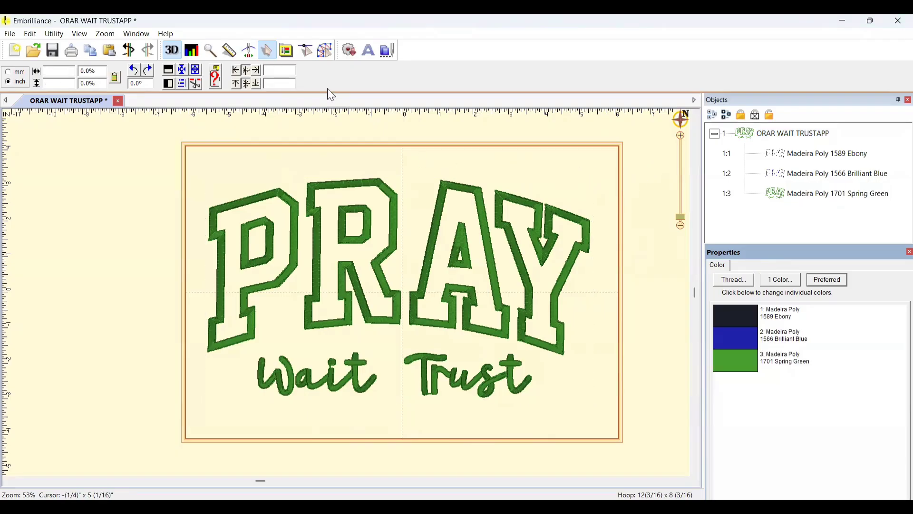
pyautogui.click(249, 51)
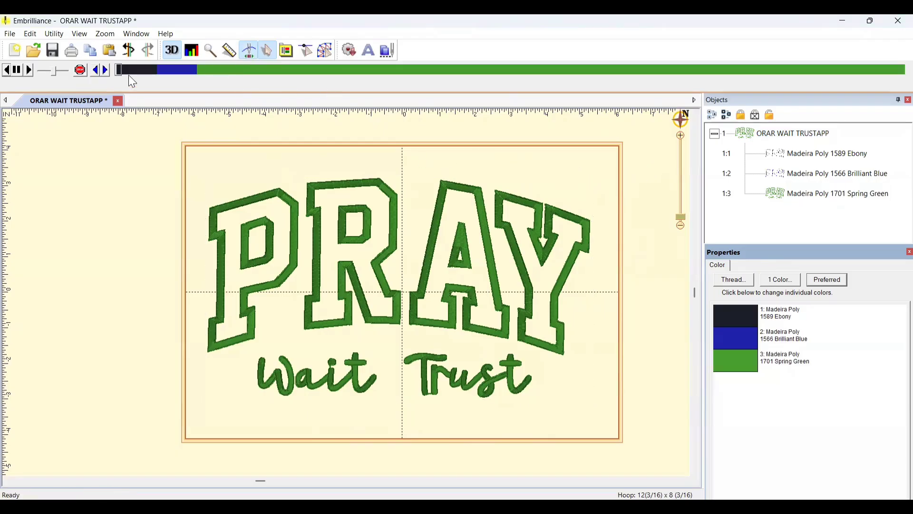
pyautogui.moveTo(119, 71); pyautogui.dragTo(590, 72)
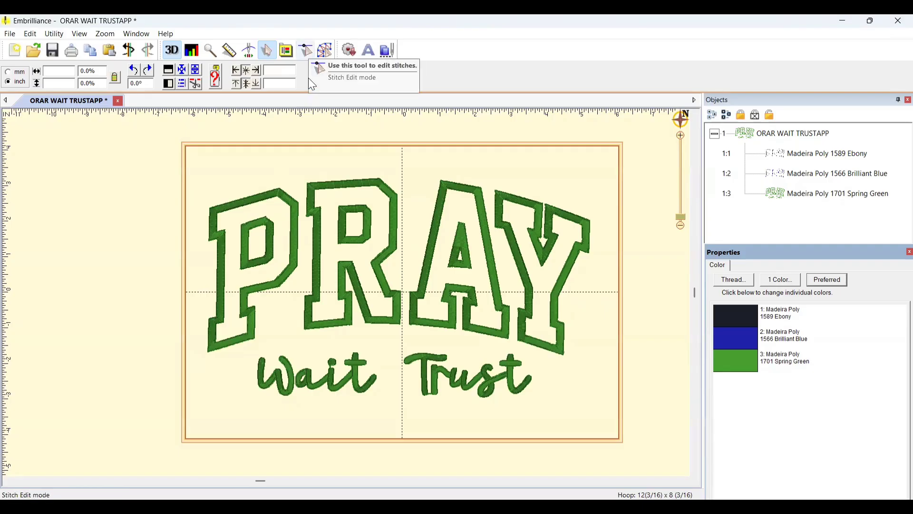
# In stitch edit mode, lasso all stitches of the words Wait and Trust and copy them
pyautogui.click(306, 50)
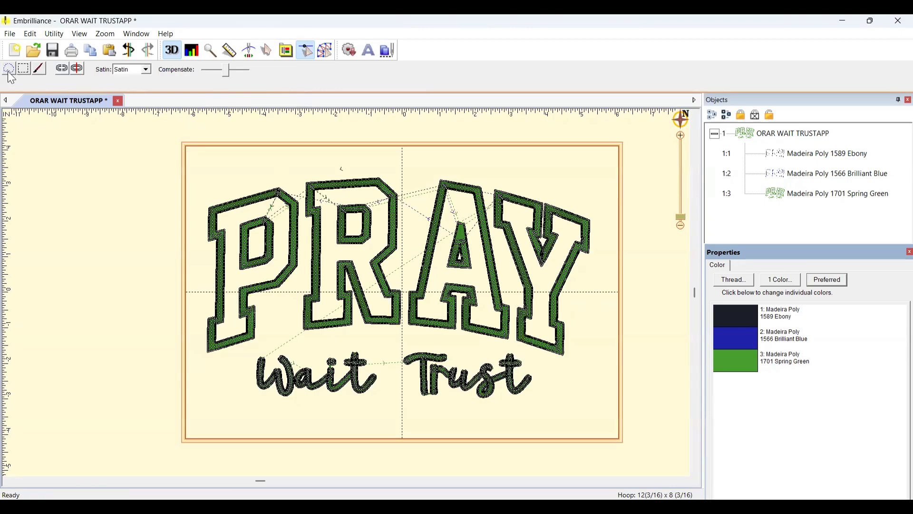
pyautogui.scroll(1, 15, 108)
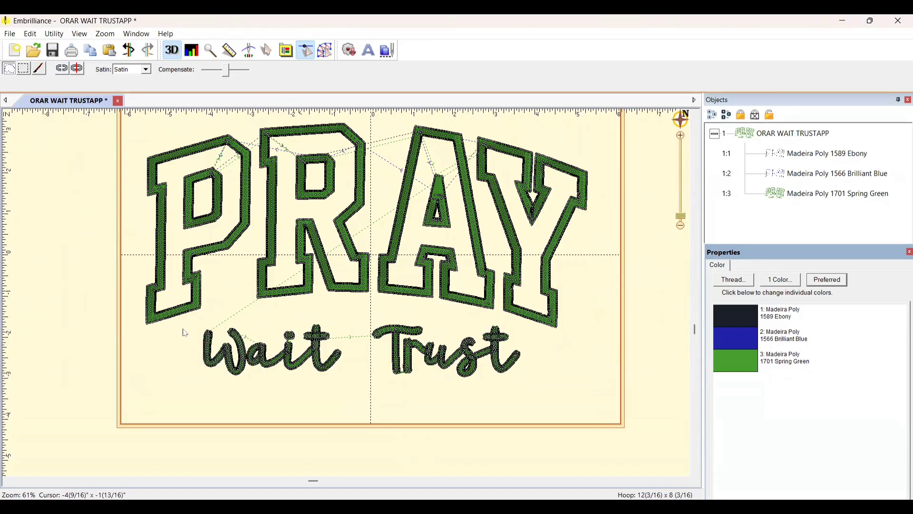
pyautogui.moveTo(188, 332)
pyautogui.mouseDown()
pyautogui.moveTo(199, 320)
pyautogui.moveTo(276, 315)
pyautogui.moveTo(476, 314)
pyautogui.moveTo(528, 341)
pyautogui.moveTo(538, 380)
pyautogui.moveTo(524, 400)
pyautogui.moveTo(449, 409)
pyautogui.moveTo(193, 387)
pyautogui.mouseUp()
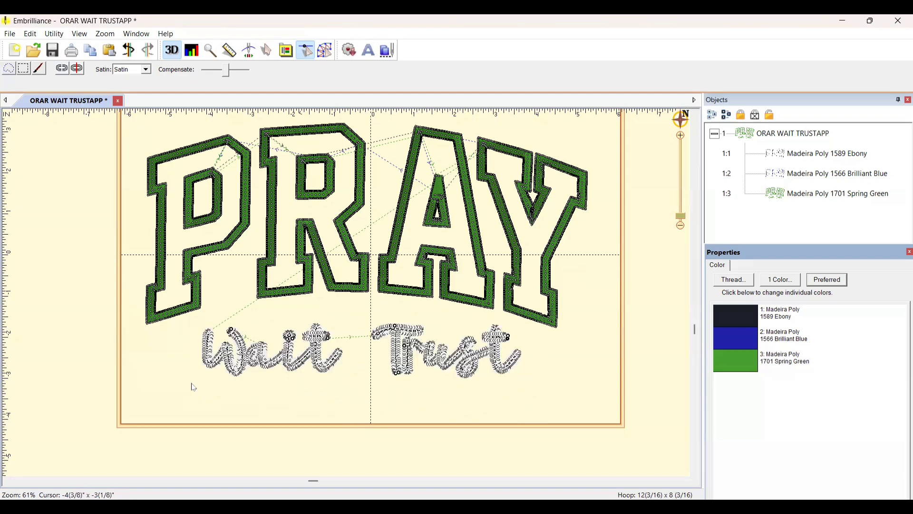
pyautogui.rightClick(322, 388)
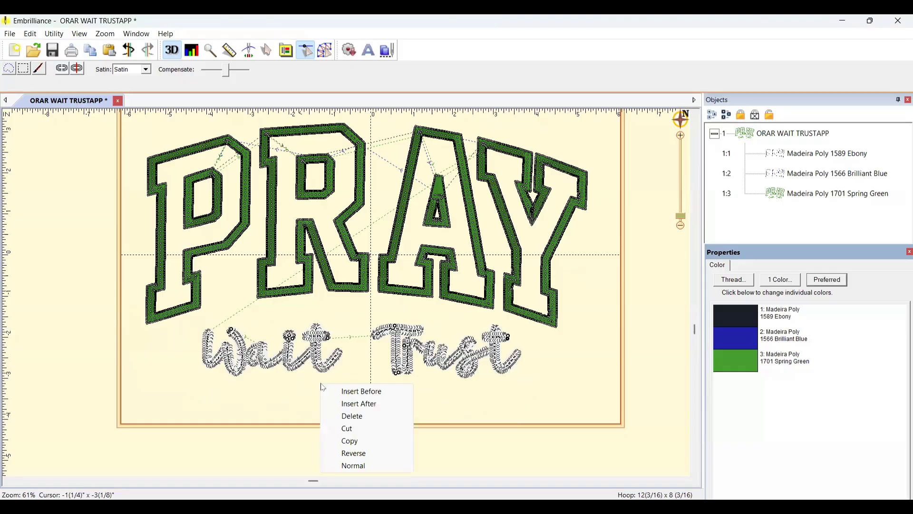
pyautogui.click(350, 441)
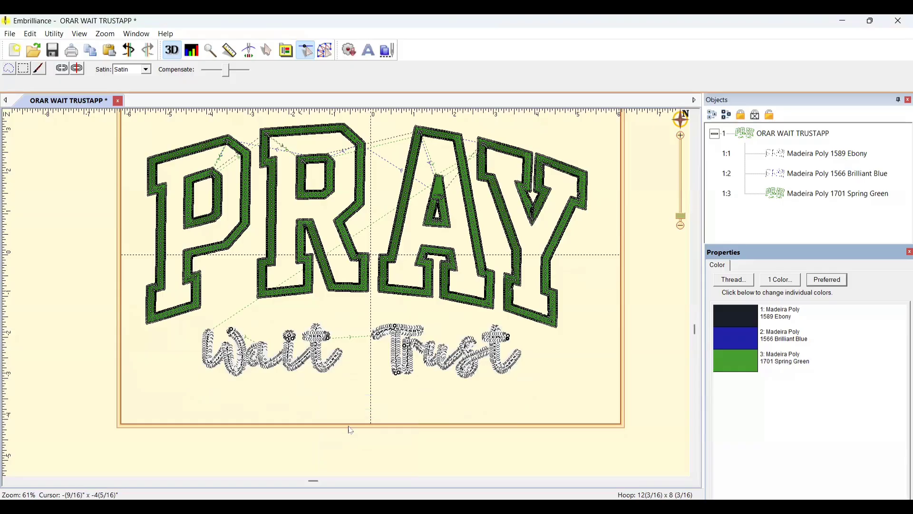
# Paste the copied stitches as a separate object and move it clear of the original, to about X -5 7/16 in, Y -4 in
pyautogui.rightClick(358, 361)
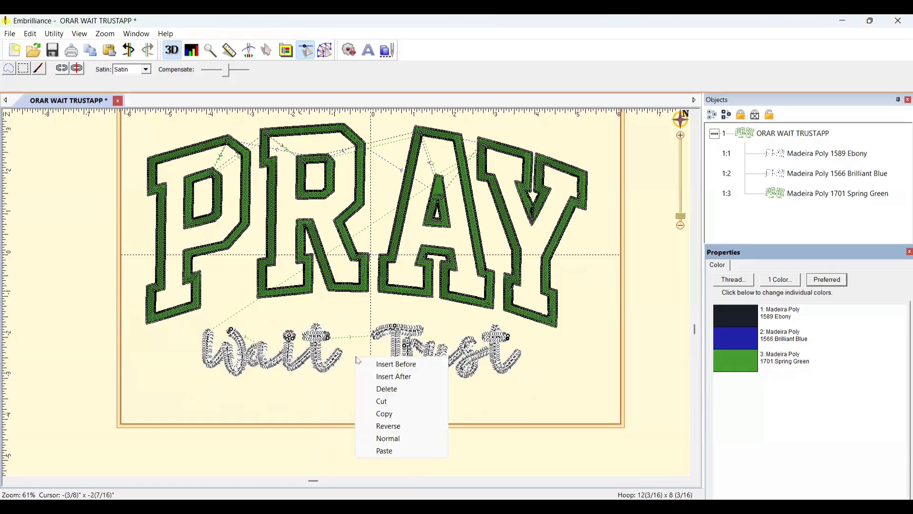
pyautogui.click(389, 451)
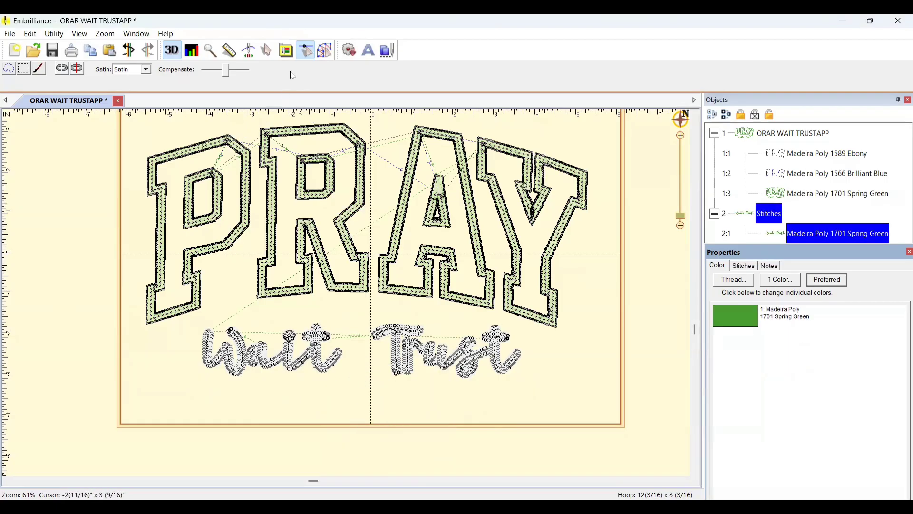
pyautogui.click(306, 50)
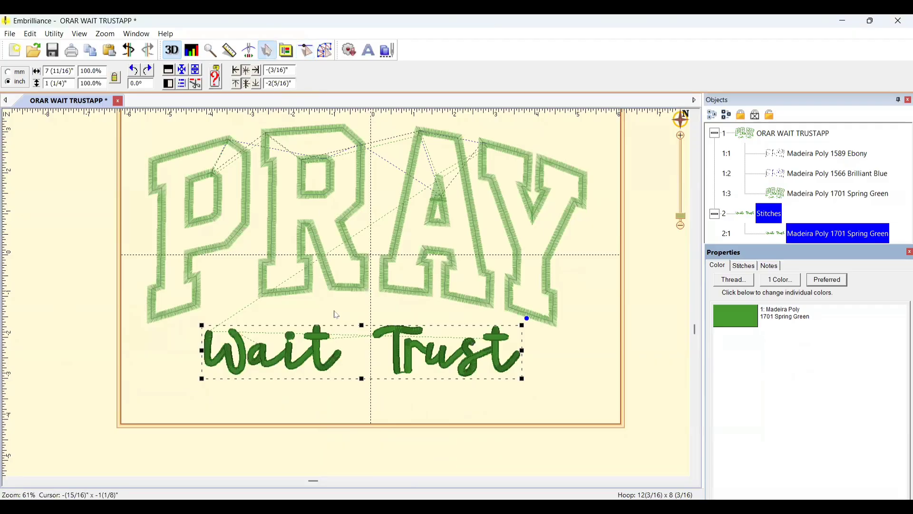
pyautogui.moveTo(331, 367); pyautogui.dragTo(163, 435)
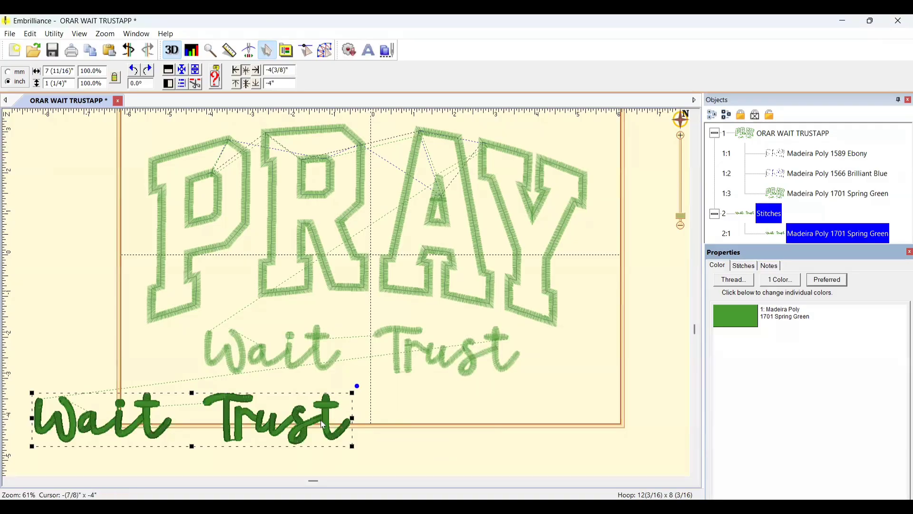
pyautogui.moveTo(328, 420); pyautogui.dragTo(282, 417)
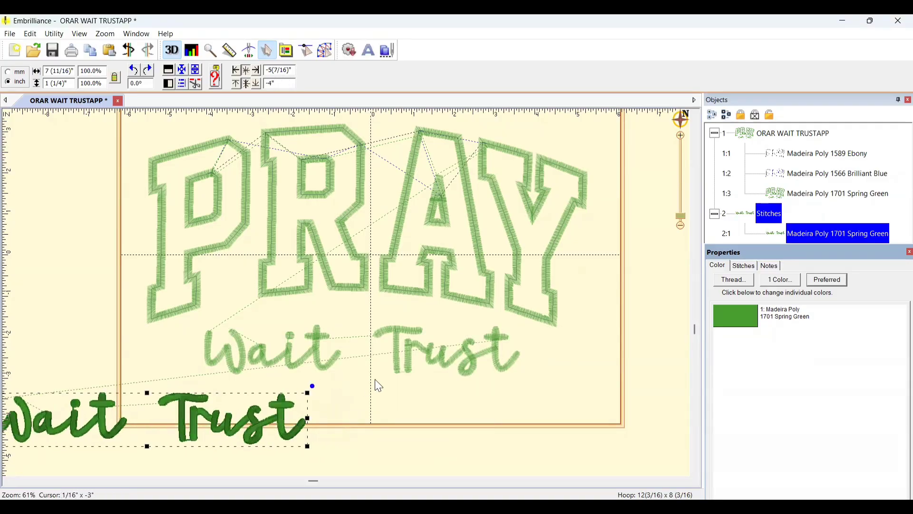
pyautogui.click(569, 306)
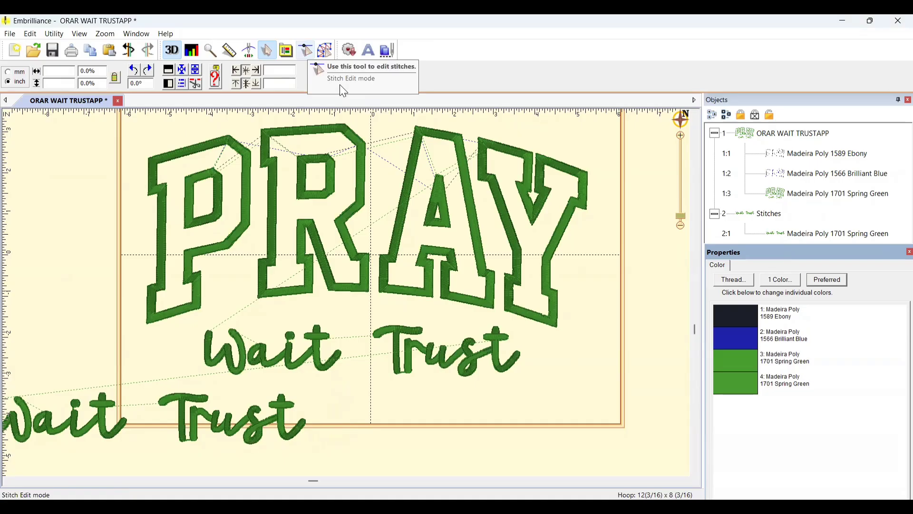
# Lasso the original Wait Trust stitches beneath PRAY in stitch edit mode and delete them
pyautogui.click(306, 50)
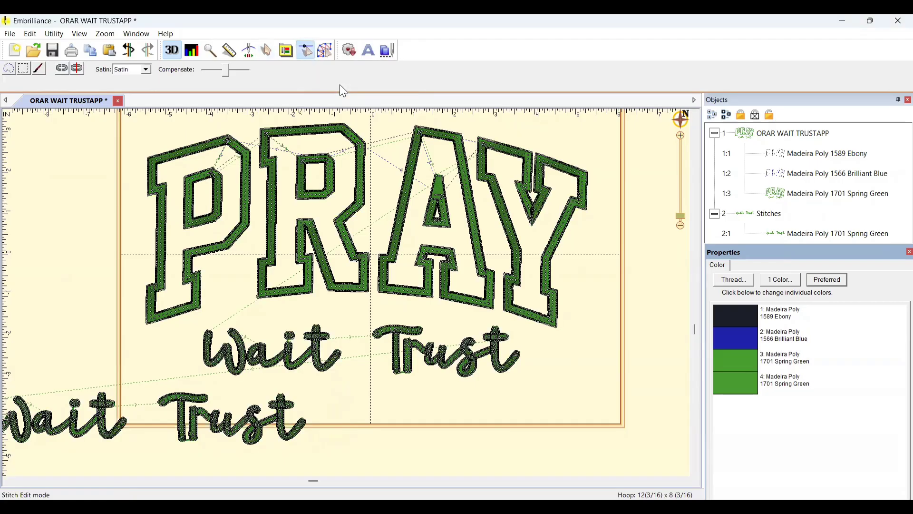
pyautogui.click(8, 68)
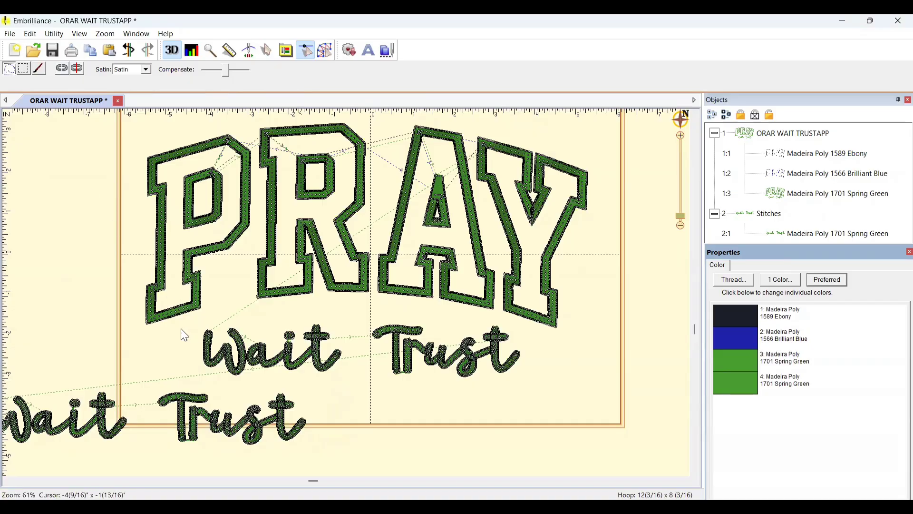
pyautogui.moveTo(183, 328)
pyautogui.mouseDown()
pyautogui.moveTo(468, 313)
pyautogui.moveTo(517, 332)
pyautogui.moveTo(528, 360)
pyautogui.moveTo(514, 386)
pyautogui.moveTo(434, 393)
pyautogui.moveTo(218, 382)
pyautogui.moveTo(193, 368)
pyautogui.moveTo(211, 360)
pyautogui.mouseUp()
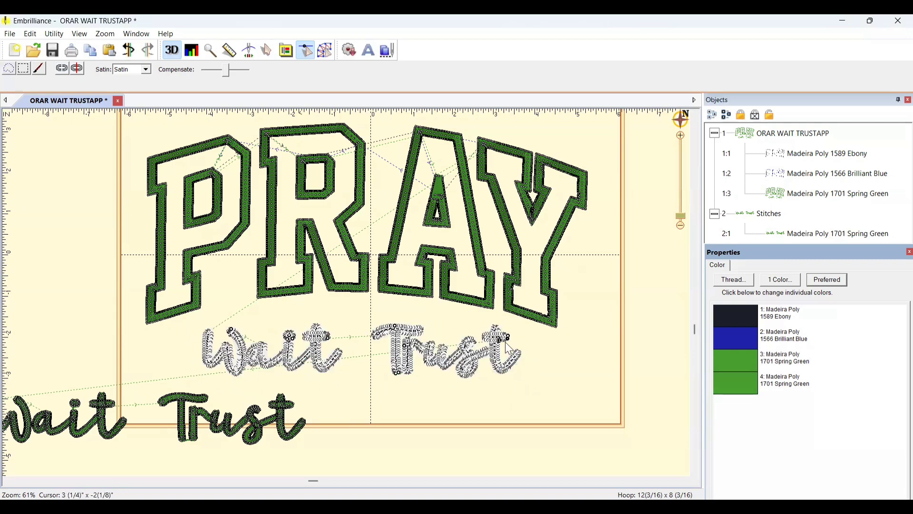
pyautogui.rightClick(524, 357)
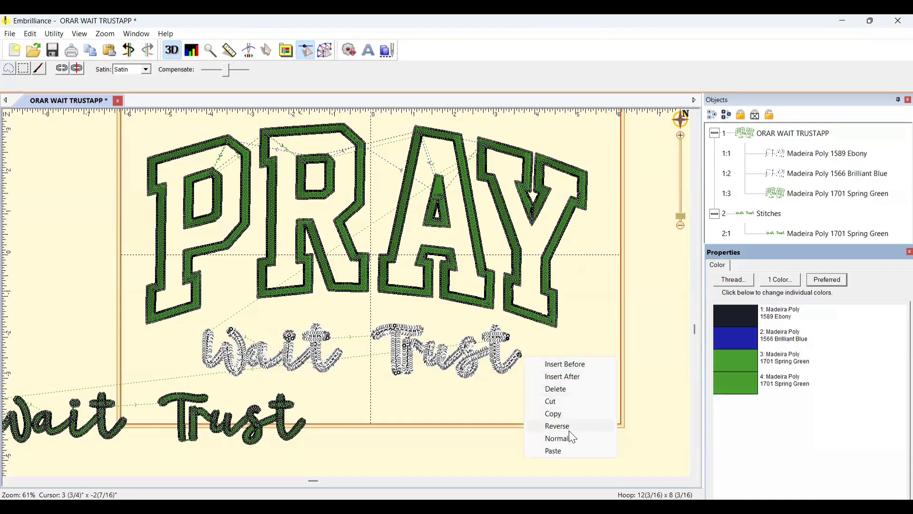
pyautogui.click(556, 390)
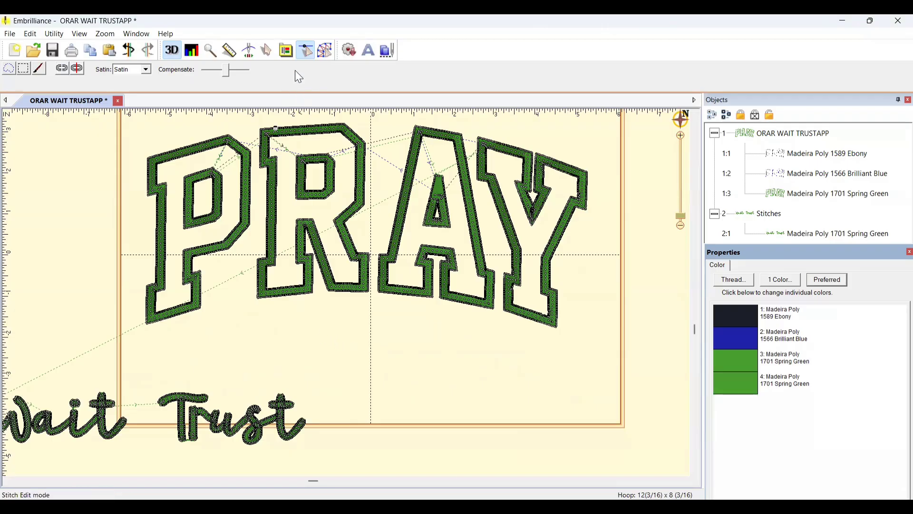
pyautogui.click(267, 50)
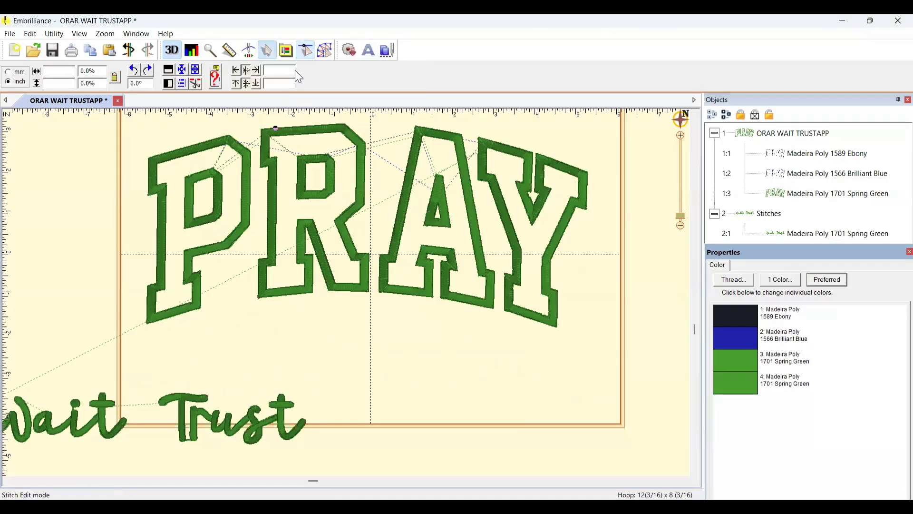
# Move the separate Wait Trust lettering back beneath PRAY, to about X -1/2 in, Y -2 3/8 in, and enlarge the objects list
pyautogui.moveTo(252, 430); pyautogui.dragTo(456, 367)
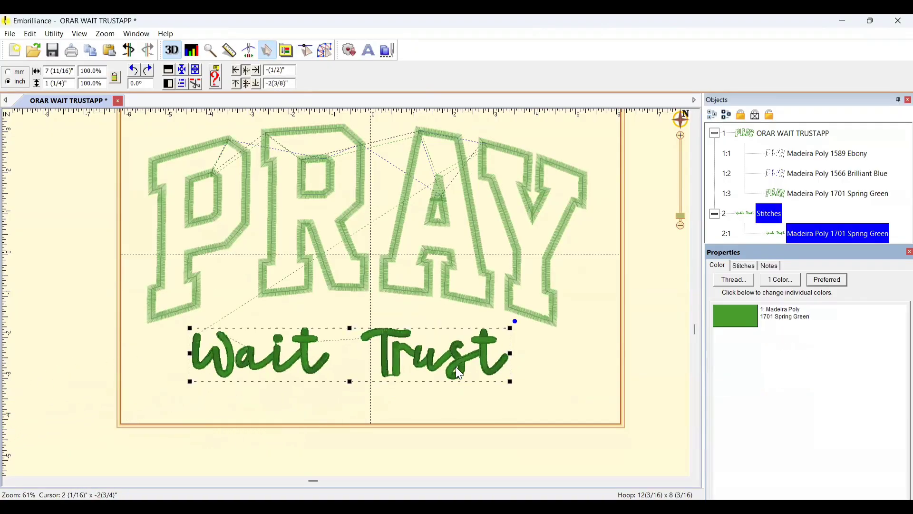
pyautogui.click(554, 348)
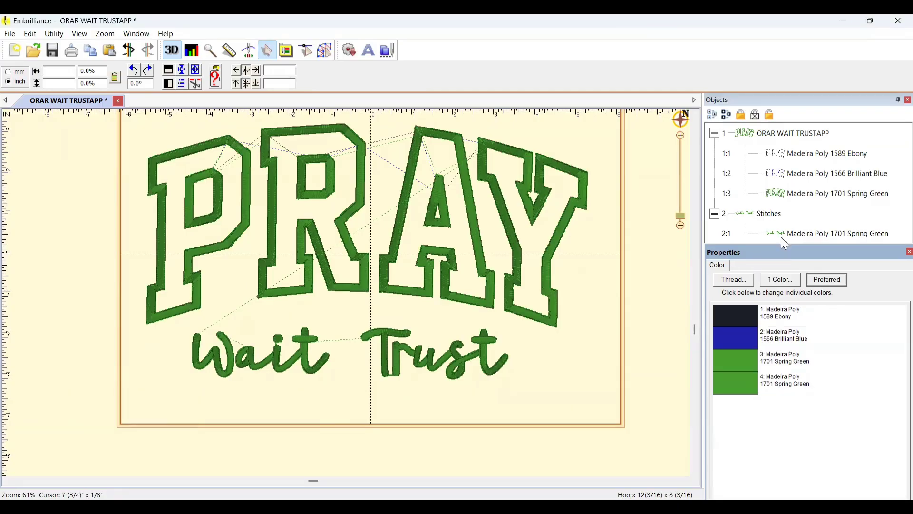
pyautogui.moveTo(781, 249); pyautogui.dragTo(781, 298)
pyautogui.click(812, 234)
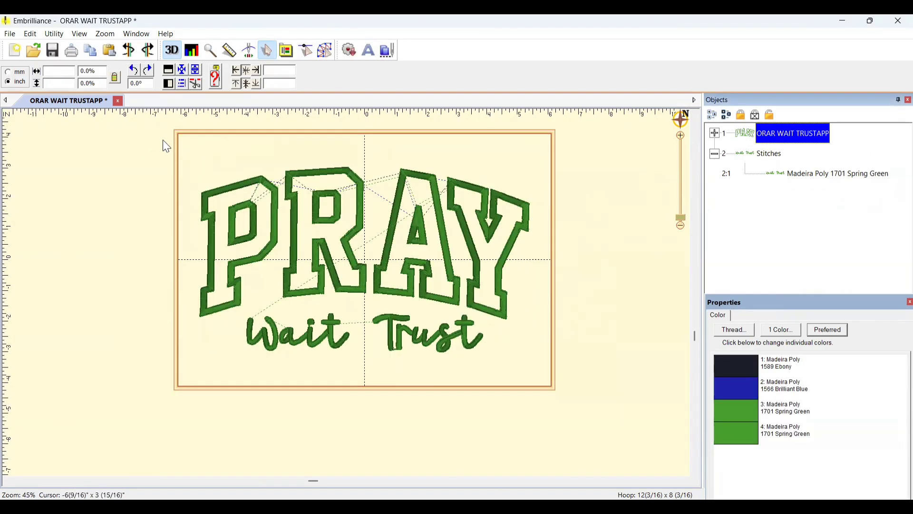
# Select both design objects and align their centres horizontally with Center on Page enabled
pyautogui.moveTo(163, 139); pyautogui.dragTo(526, 174)
pyautogui.moveTo(580, 432); pyautogui.dragTo(580, 432)
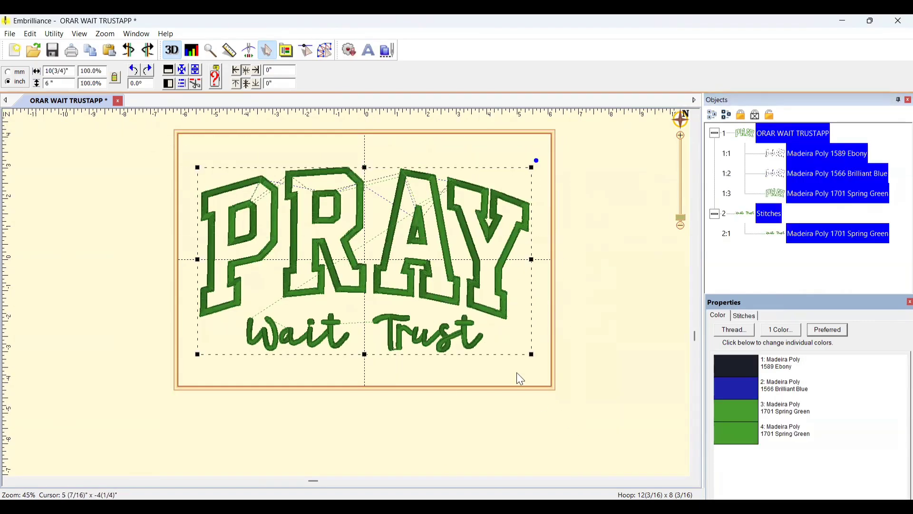
pyautogui.click(182, 85)
pyautogui.click(465, 238)
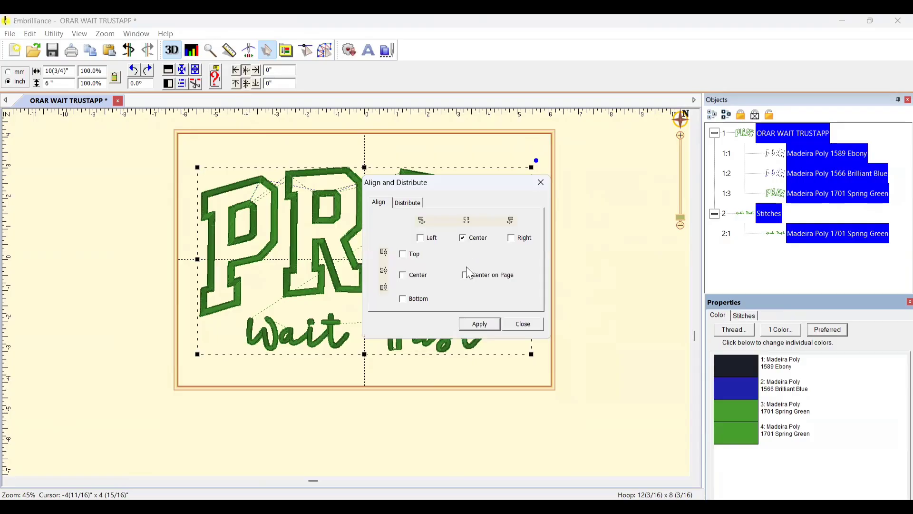
pyautogui.click(466, 275)
pyautogui.click(491, 324)
pyautogui.click(524, 324)
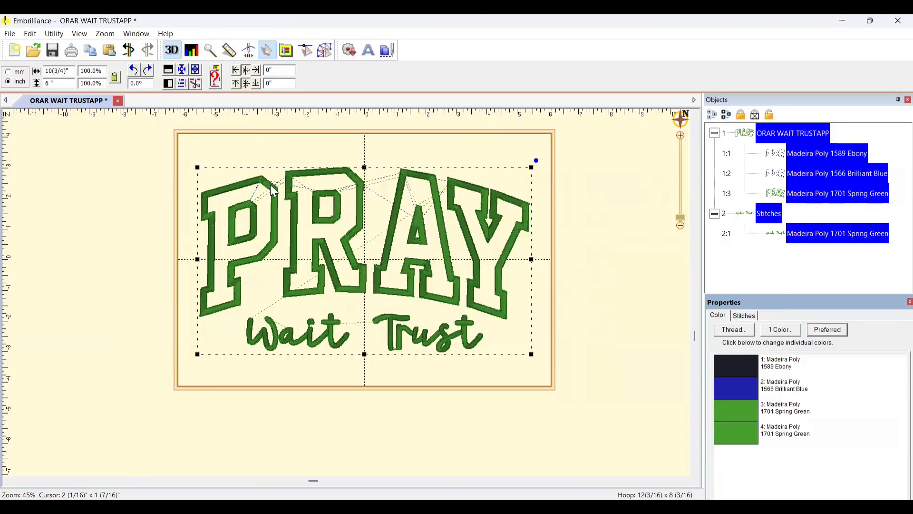
# Group the PRAY and Wait Trust objects
pyautogui.click(27, 36)
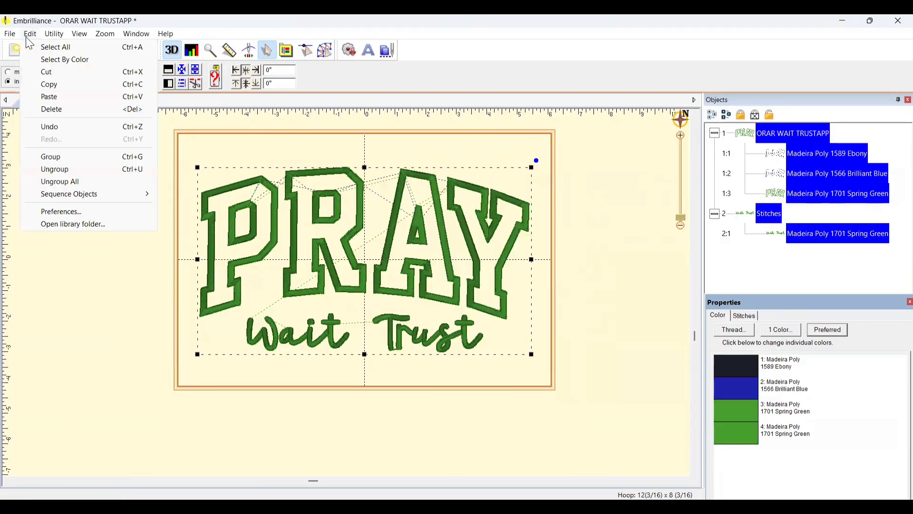
pyautogui.click(48, 155)
pyautogui.click(526, 326)
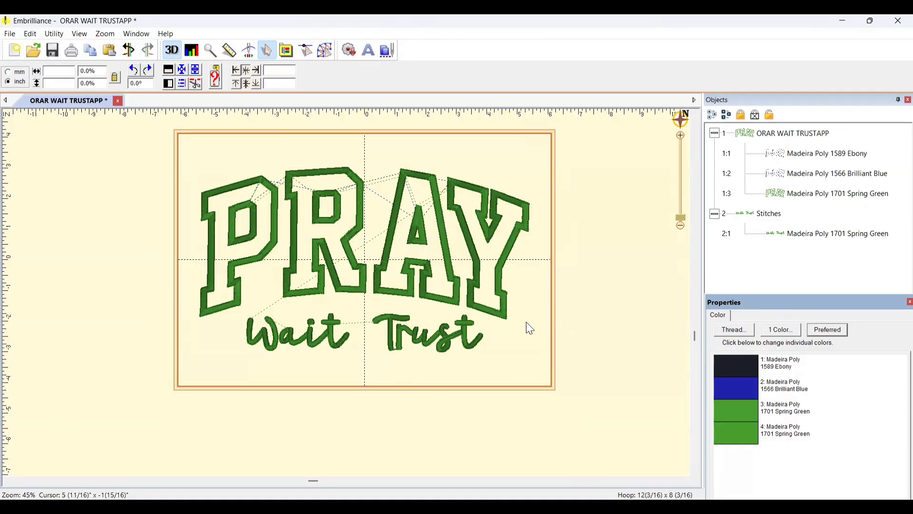
# Change the thread of the Wait Trust lettering to Madeira Poly 1804 Natural White
pyautogui.click(799, 241)
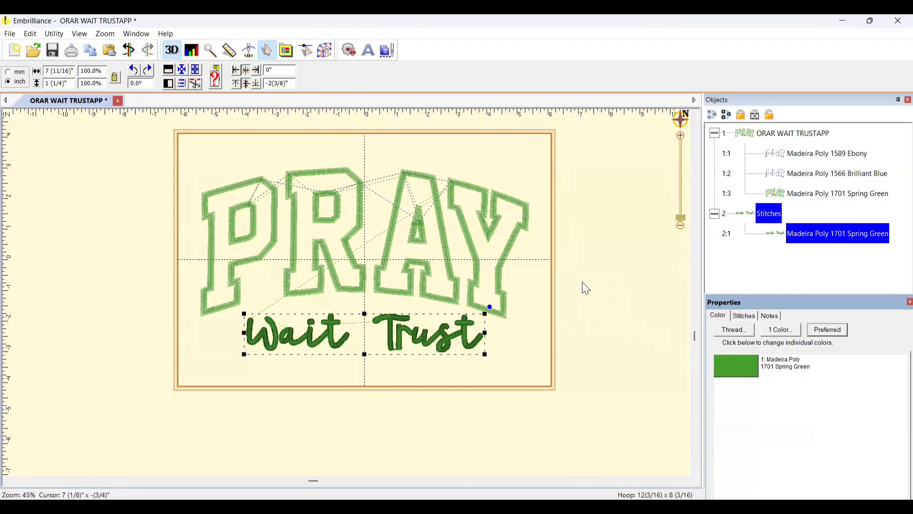
pyautogui.click(727, 365)
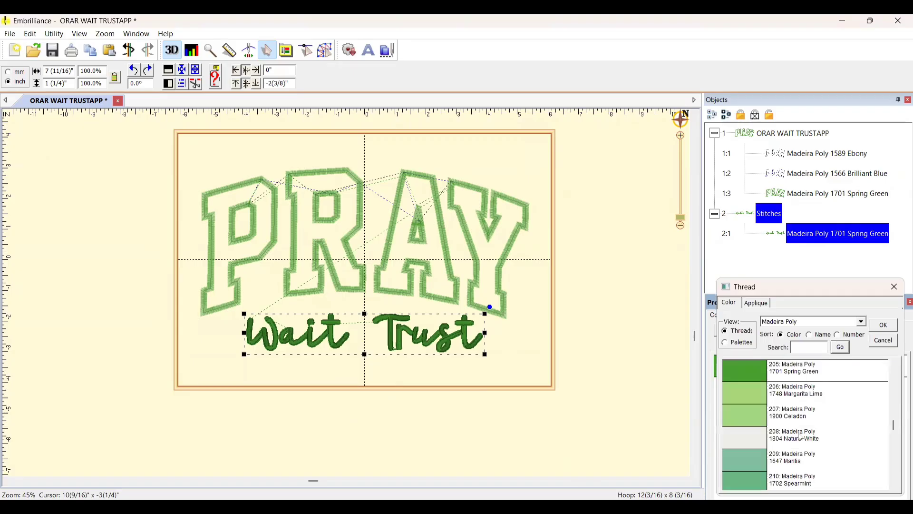
pyautogui.click(764, 442)
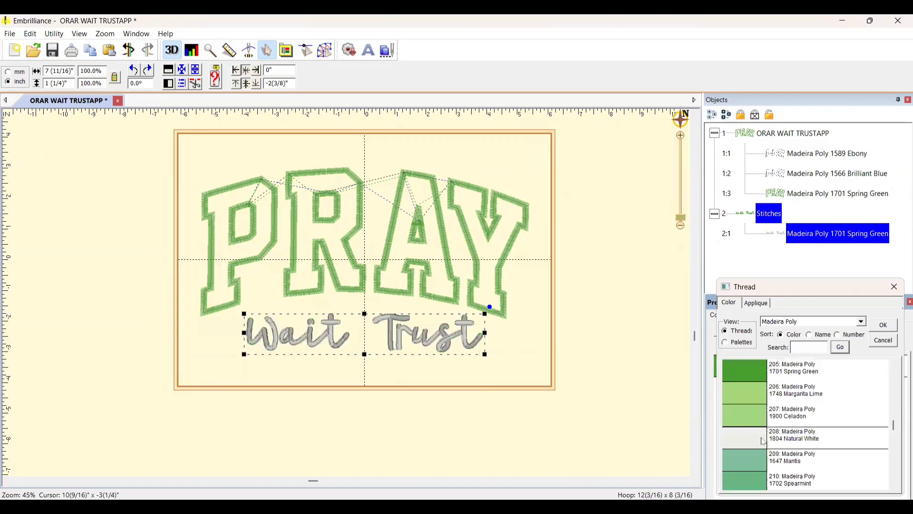
pyautogui.click(885, 328)
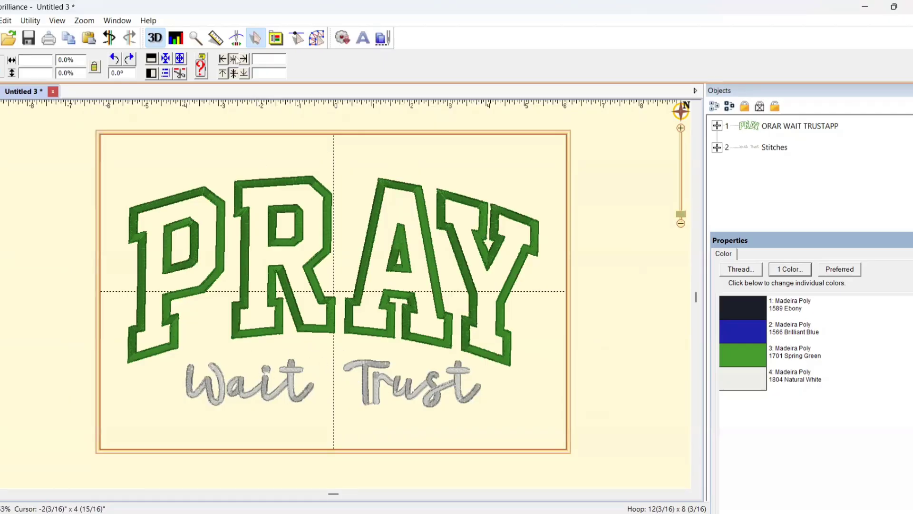
# Using the stitch simulator, insert a colour stop at stitch 12041, where the Wait Trust lettering begins, with Madeira Poly 1832 Majestic Purple
pyautogui.click(237, 39)
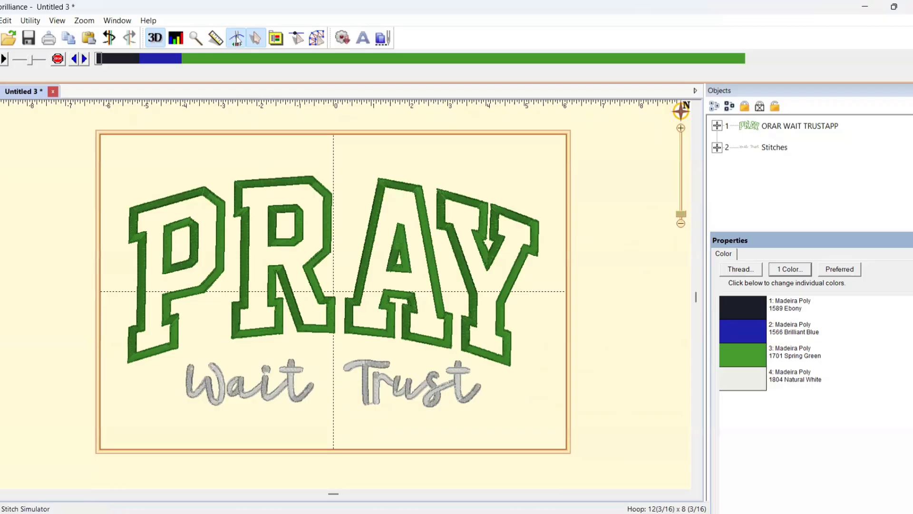
pyautogui.click(100, 60)
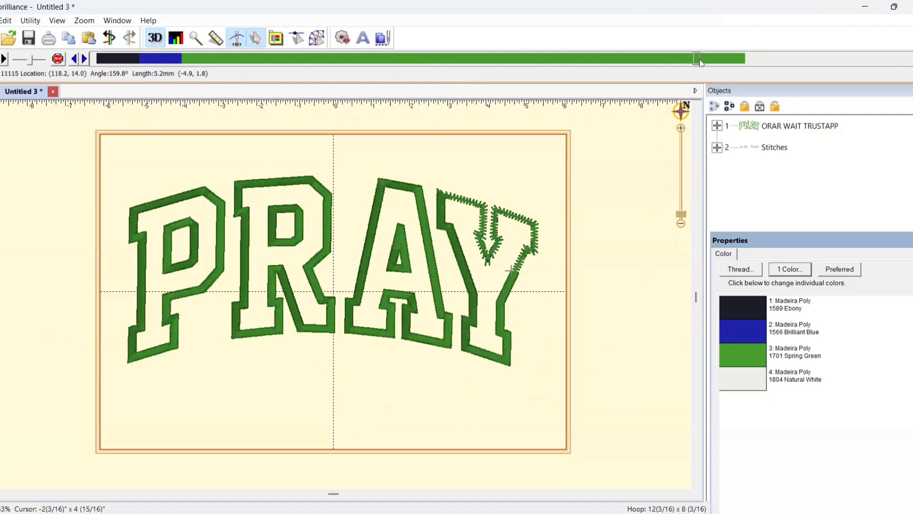
pyautogui.moveTo(700, 63); pyautogui.dragTo(748, 69)
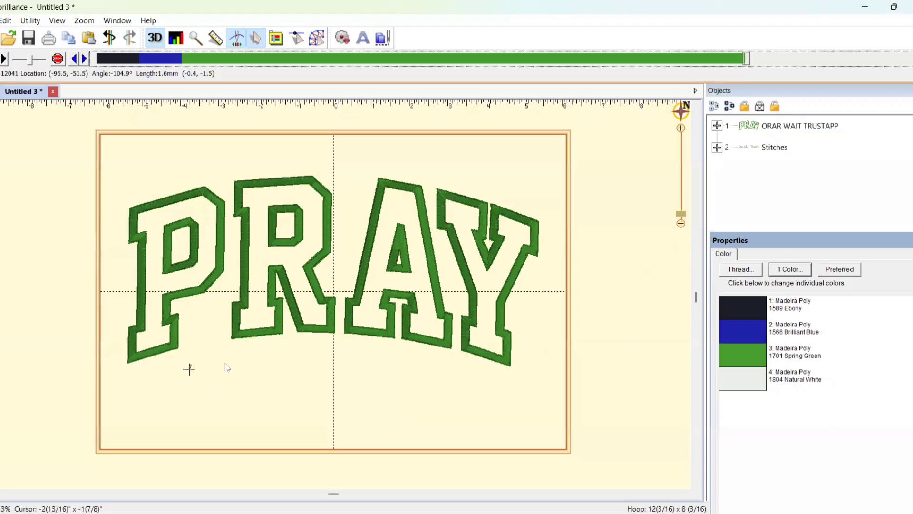
pyautogui.click(56, 58)
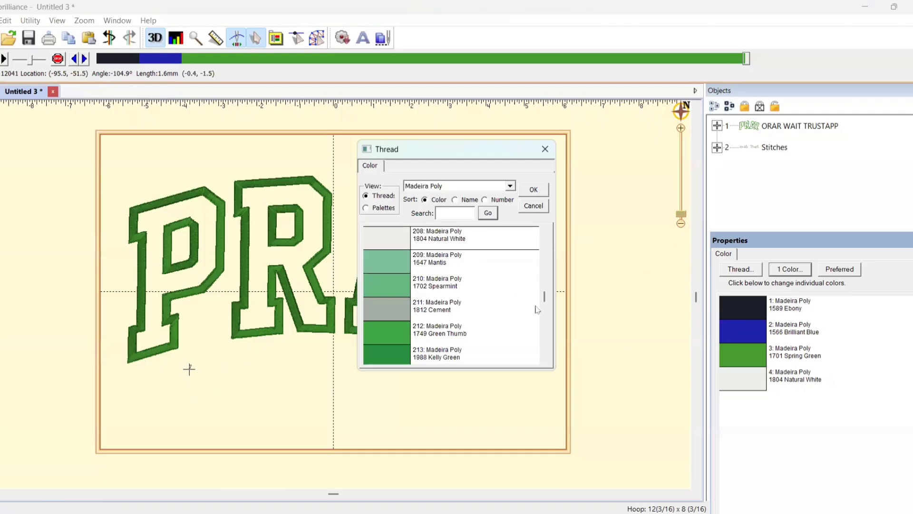
pyautogui.moveTo(545, 296); pyautogui.dragTo(545, 334)
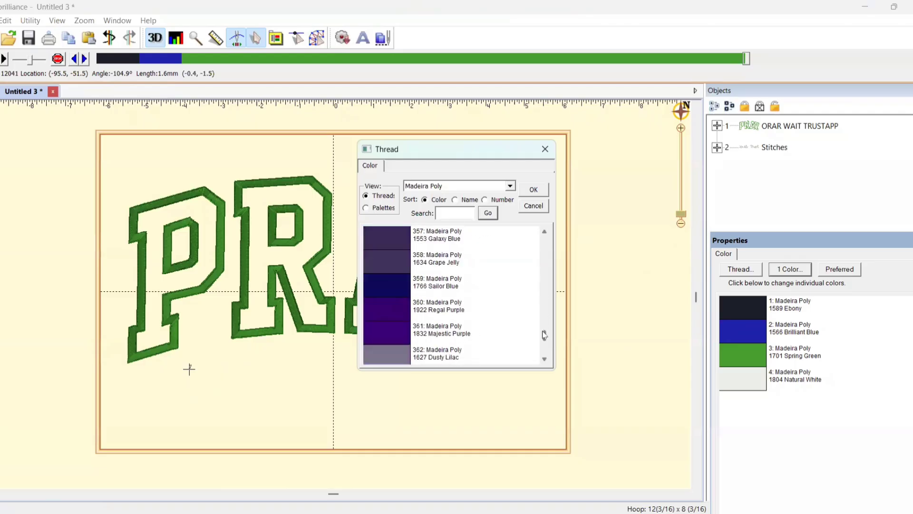
pyautogui.click(397, 340)
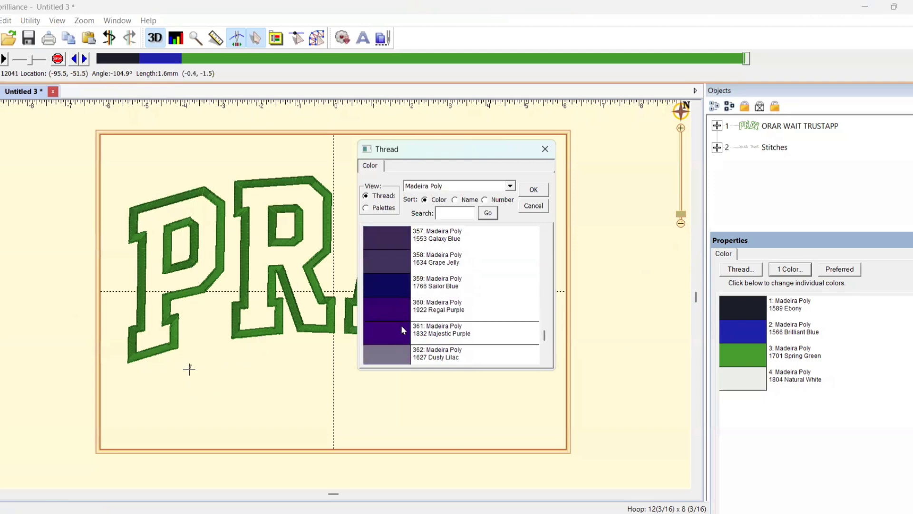
pyautogui.click(535, 190)
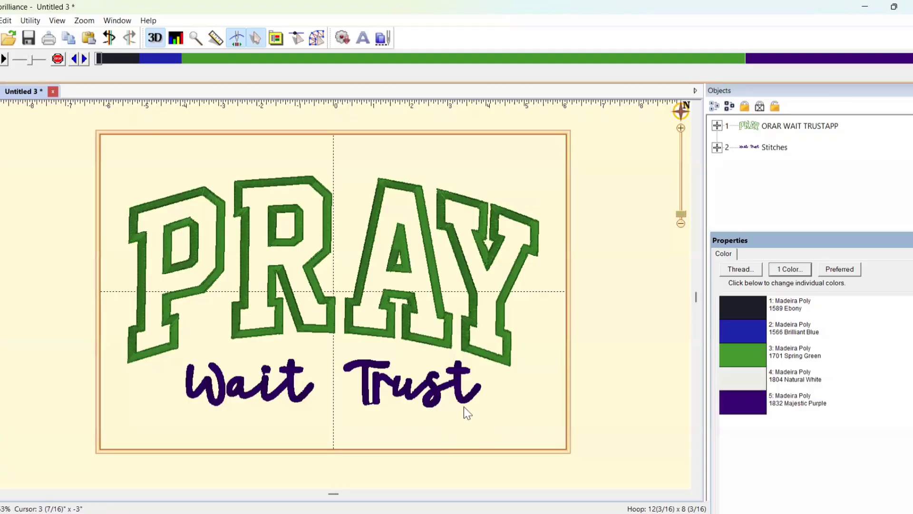
# Clear the selection and run the stitch simulation from the start of PRAY through the end of the Wait Trust lettering
pyautogui.click(741, 378)
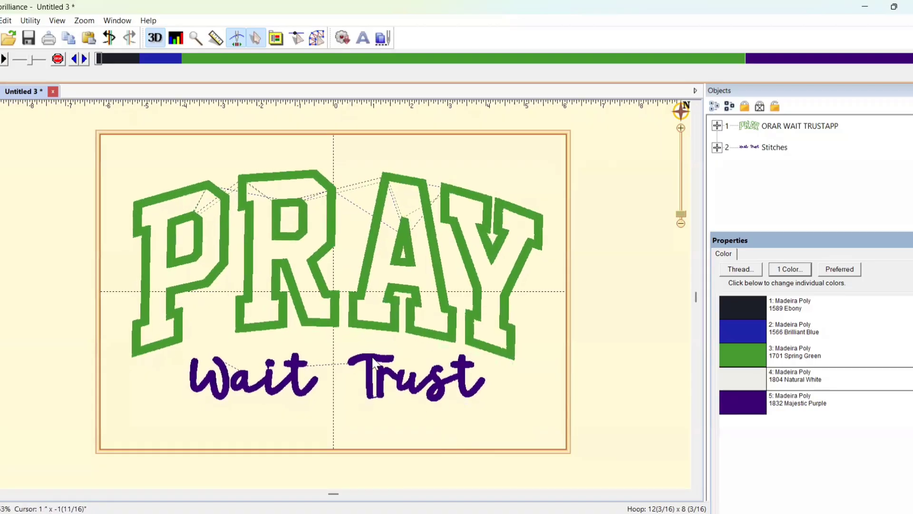
pyautogui.hotkey('ctrl', 'a')
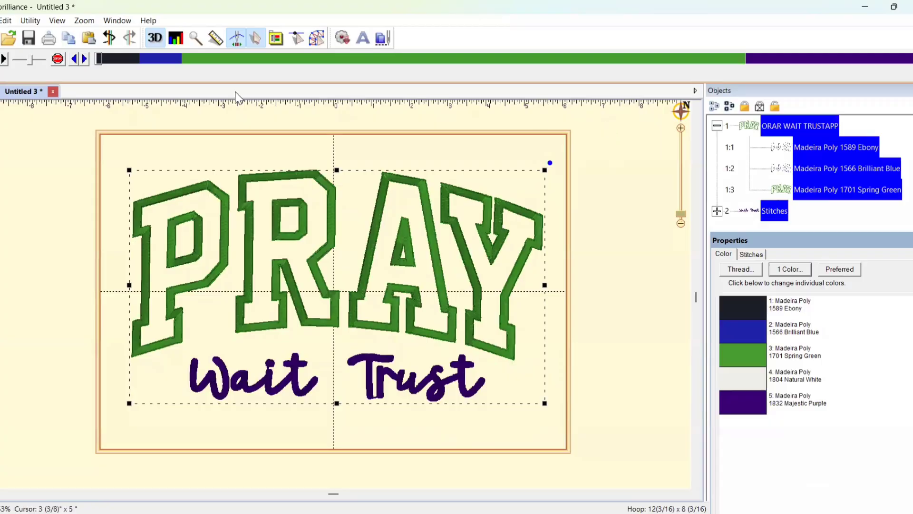
pyautogui.click(69, 120)
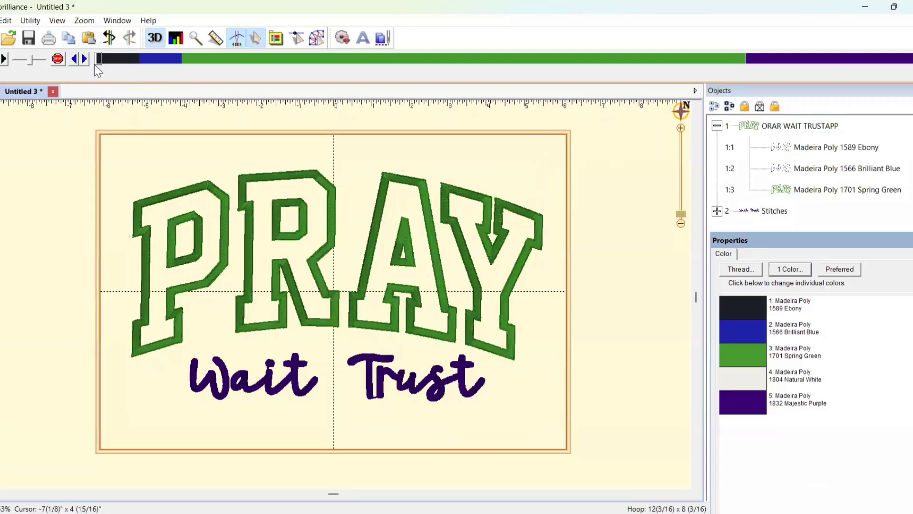
pyautogui.moveTo(99, 63)
pyautogui.mouseDown()
pyautogui.moveTo(199, 81)
pyautogui.moveTo(469, 90)
pyautogui.moveTo(737, 76)
pyautogui.moveTo(771, 86)
pyautogui.moveTo(911, 71)
pyautogui.mouseUp()
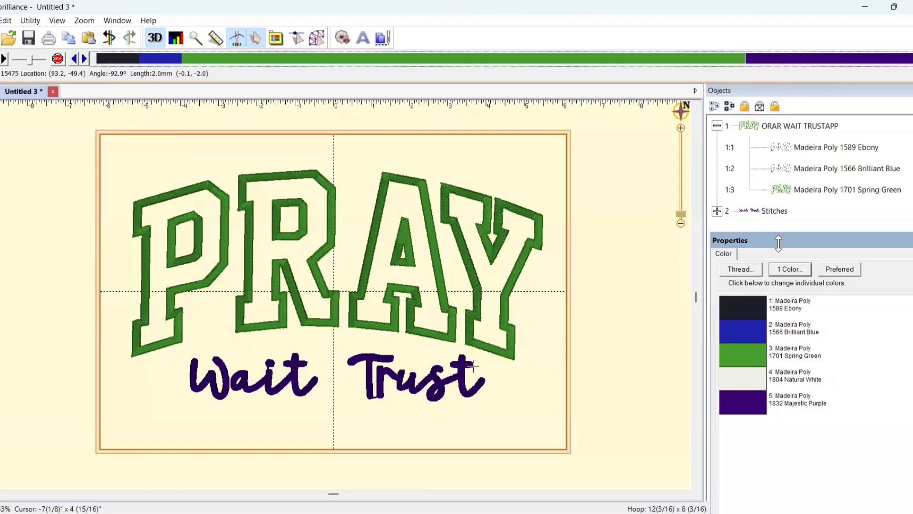
# Enlarge the objects list, expand the Wait Trust stitches and delete their leftover Madeira Poly 1804 Natural White segment
pyautogui.moveTo(778, 243); pyautogui.dragTo(762, 304)
pyautogui.click(718, 211)
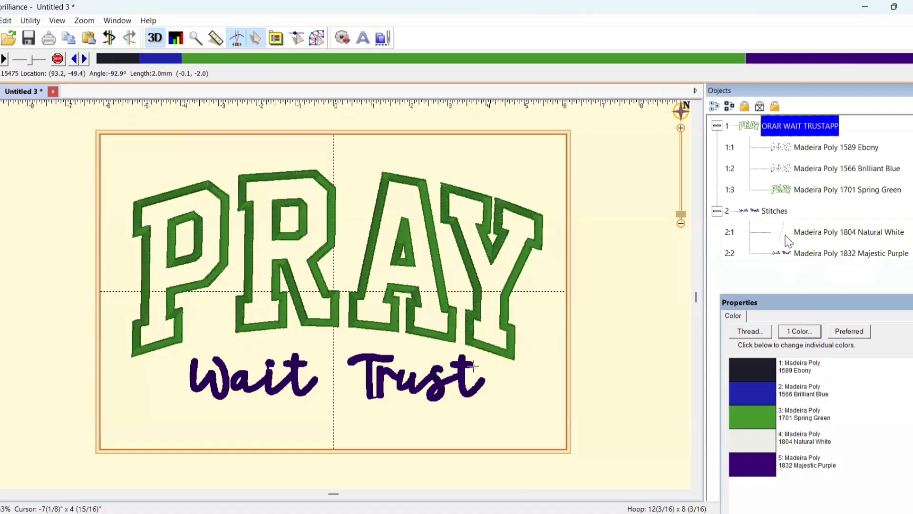
pyautogui.click(814, 235)
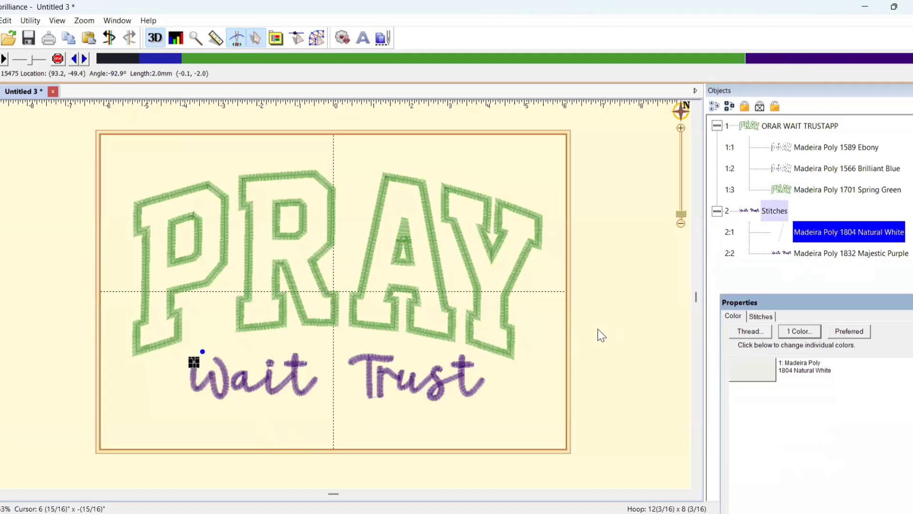
pyautogui.press('Delete')
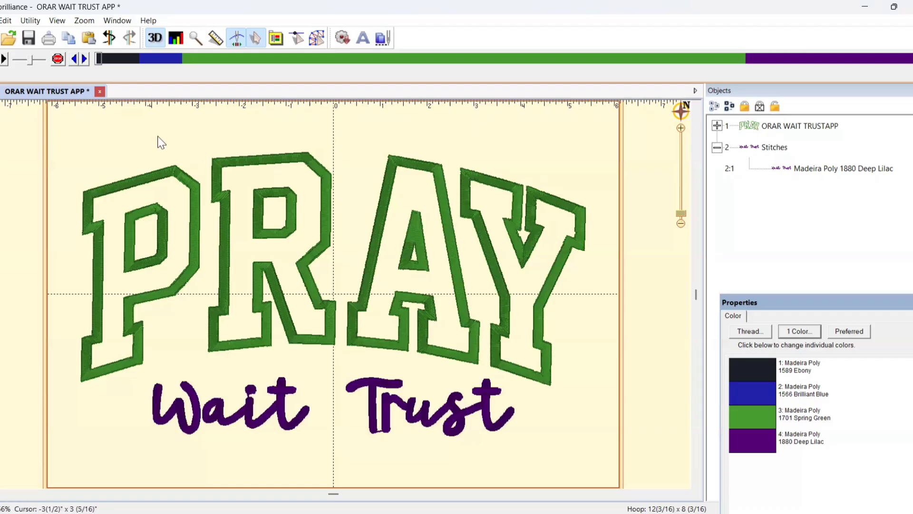
# Leave the stitch simulator and undo the purple colour stop and segment deletion on the Wait Trust lettering
pyautogui.click(236, 39)
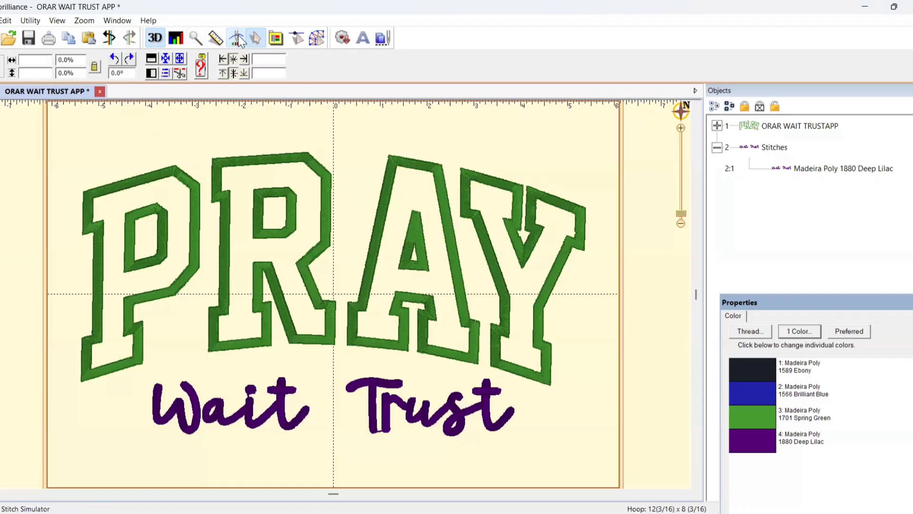
pyautogui.click(110, 39)
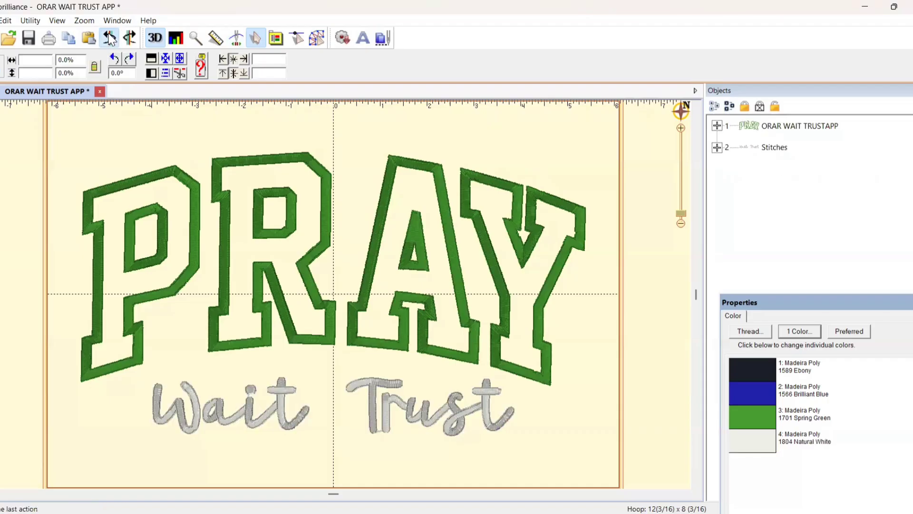
pyautogui.click(110, 39)
pyautogui.click(129, 42)
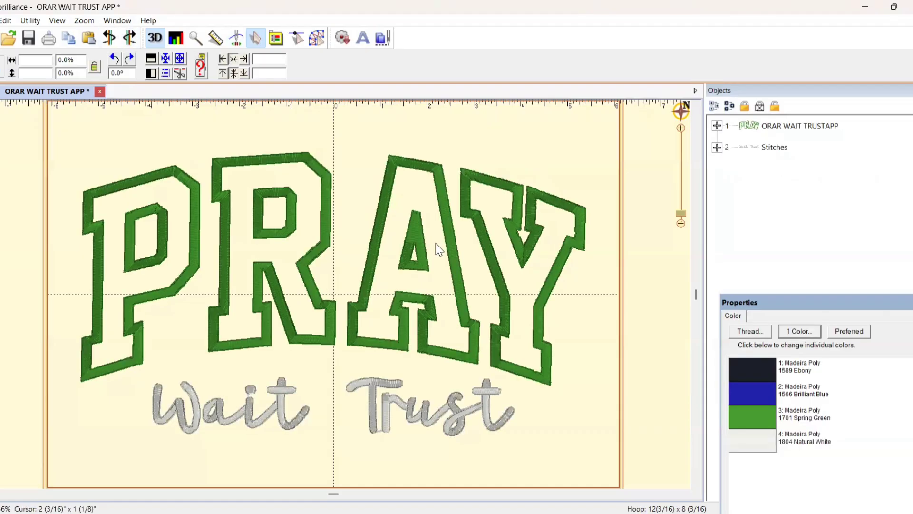